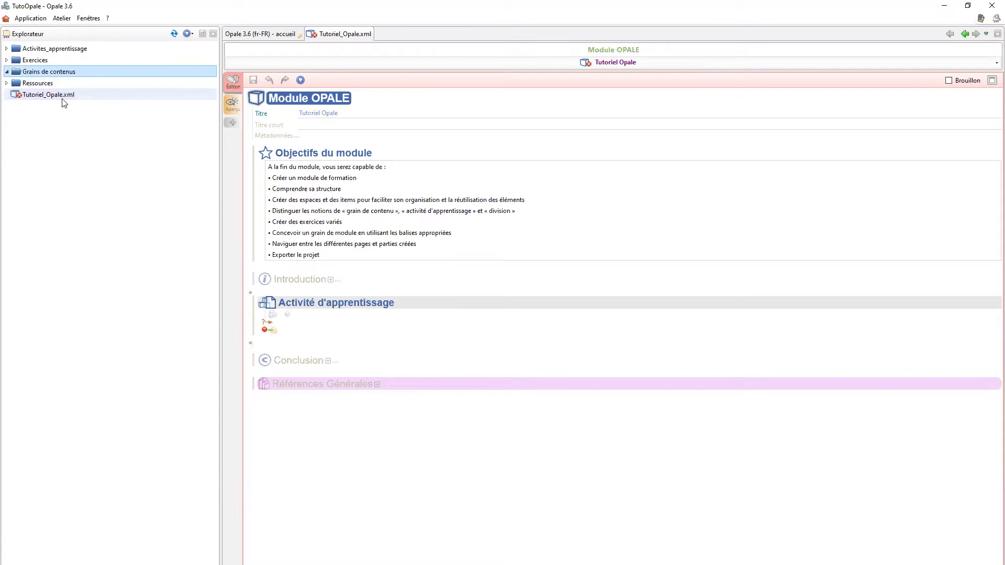
# - Create a Grain de contenu item named "Concept" in the Grains de contenus space
pyautogui.click(61, 97)
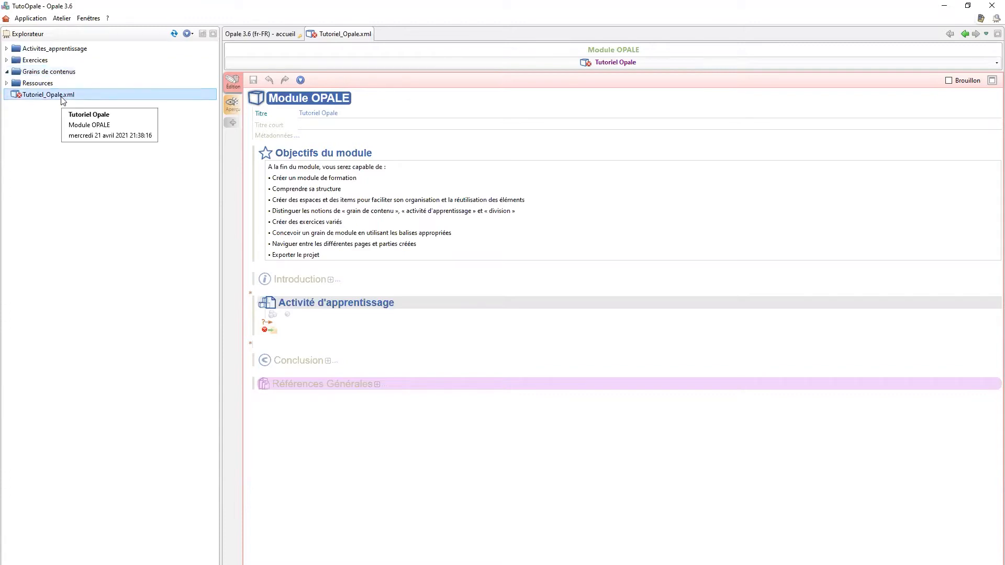
pyautogui.click(39, 75)
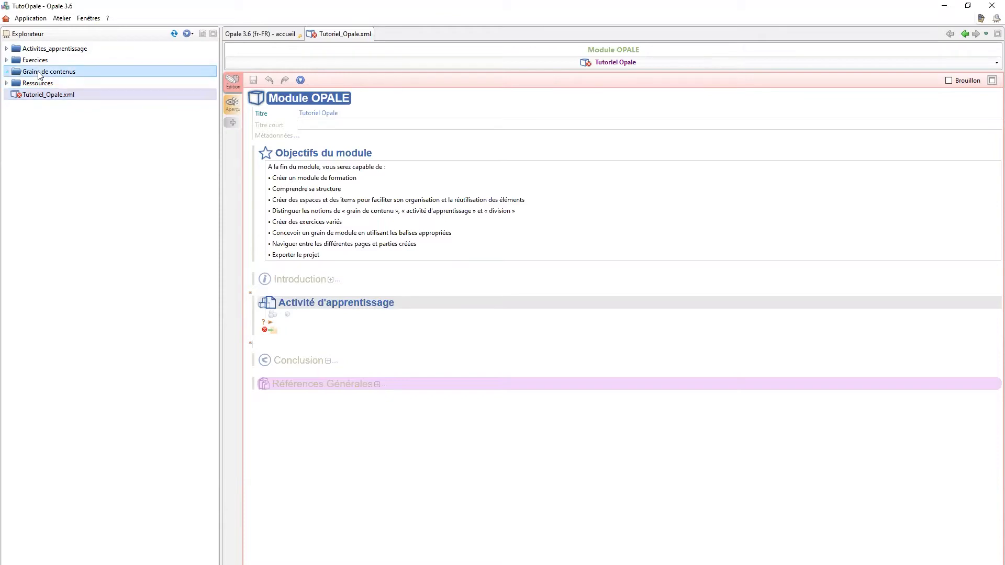
pyautogui.rightClick(40, 75)
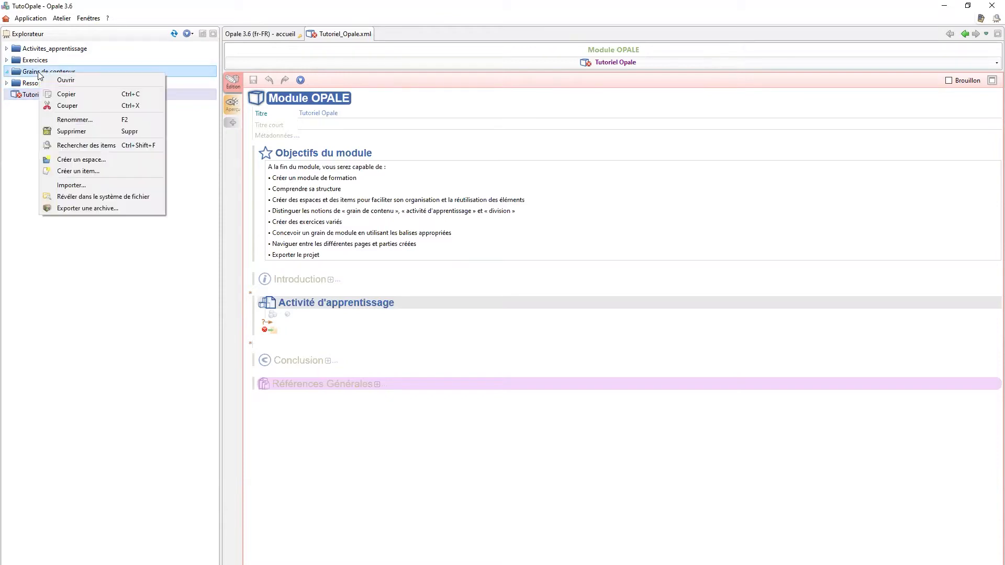
pyautogui.click(85, 174)
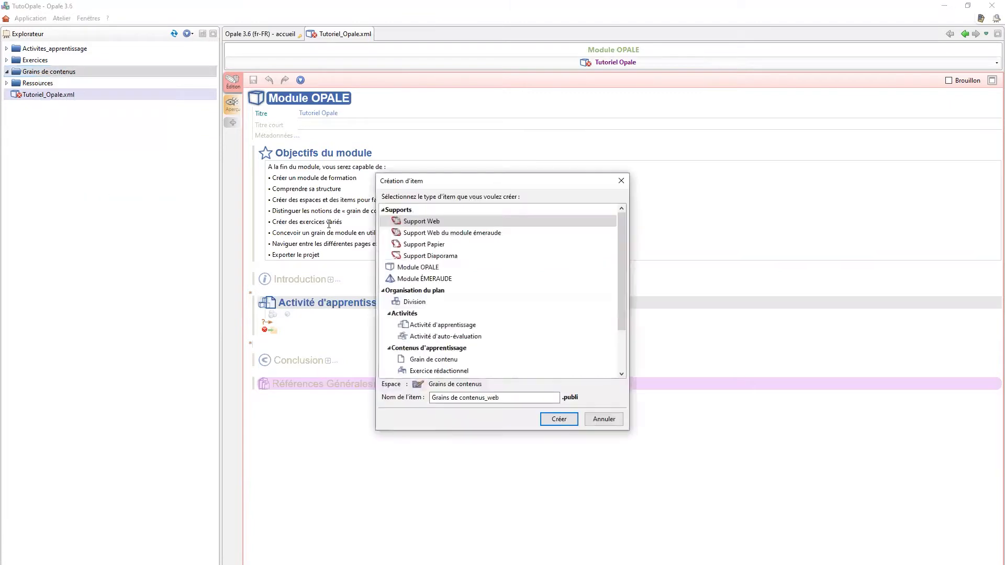
pyautogui.click(451, 361)
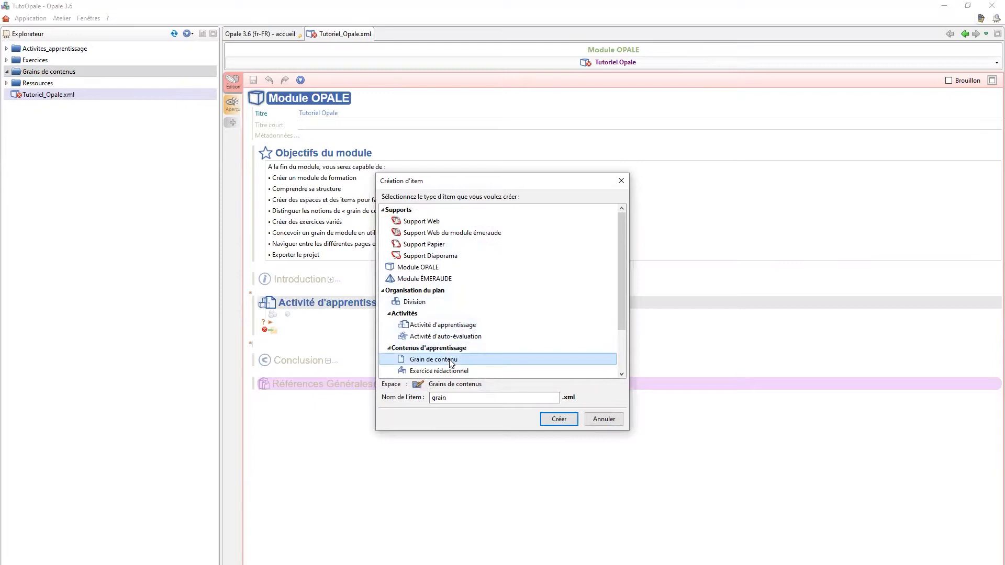
pyautogui.moveTo(448, 398); pyautogui.dragTo(403, 397)
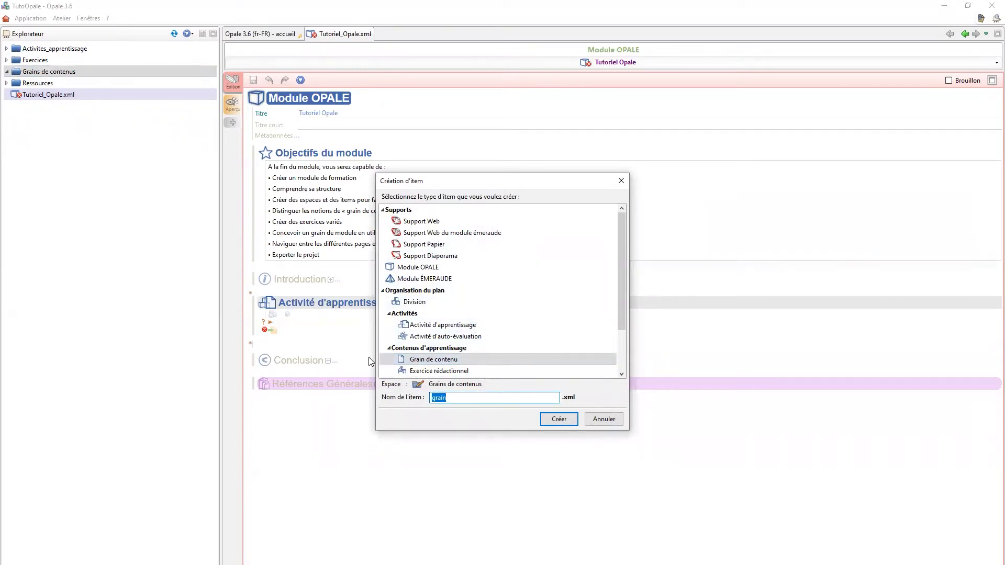
pyautogui.write('Concept')
pyautogui.click(553, 419)
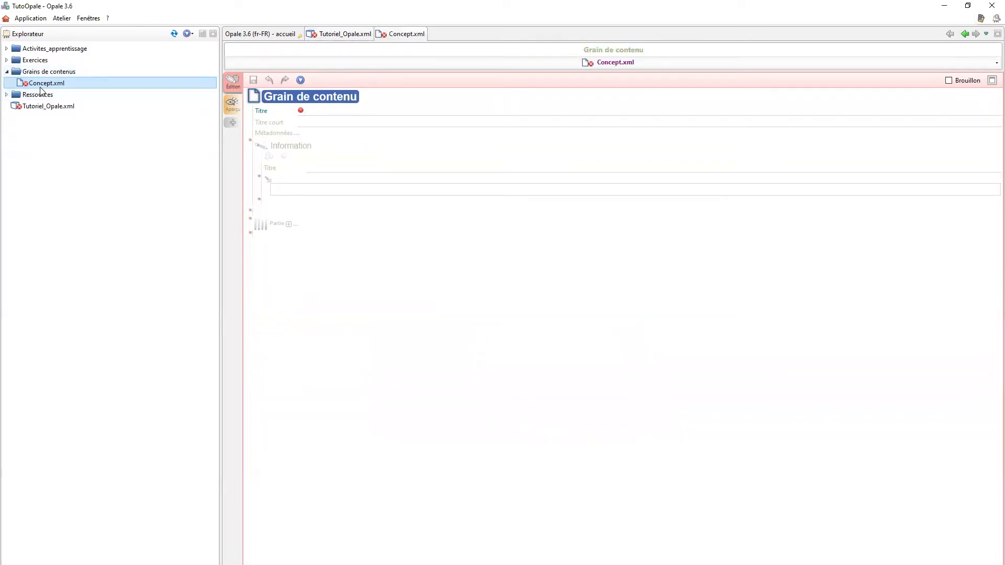
# - Give the new content grain the title "Concept Scenari"
pyautogui.click(337, 111)
pyautogui.write('Concept')
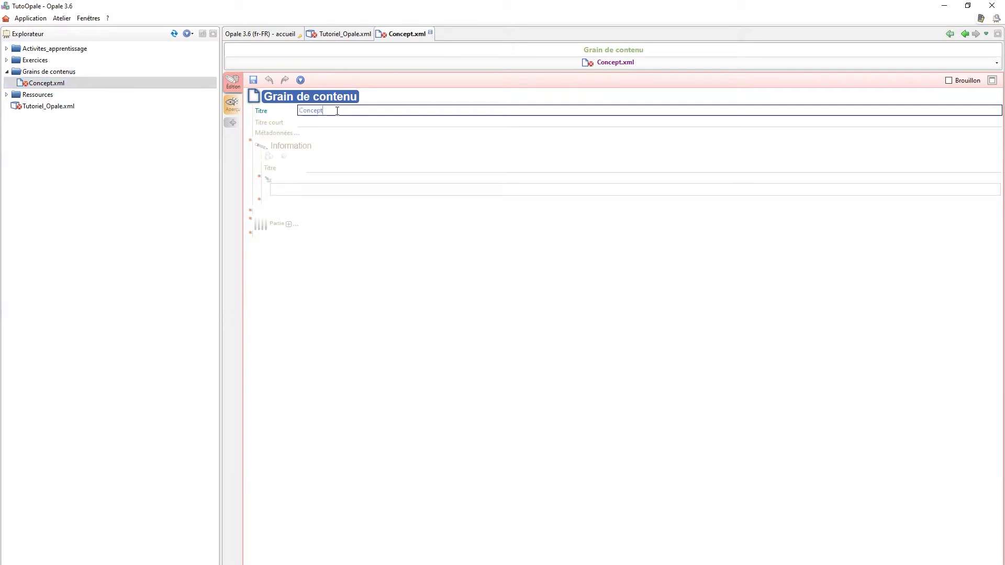
pyautogui.write(' SCenari')
pyautogui.click(328, 111)
pyautogui.press('Delete')
pyautogui.write('c')
pyautogui.click(249, 143)
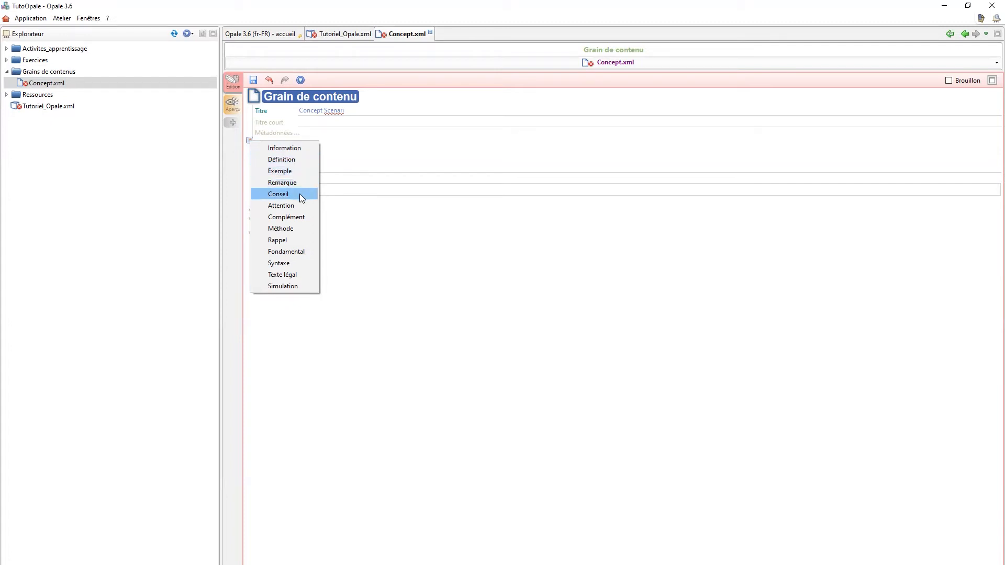
pyautogui.click(324, 262)
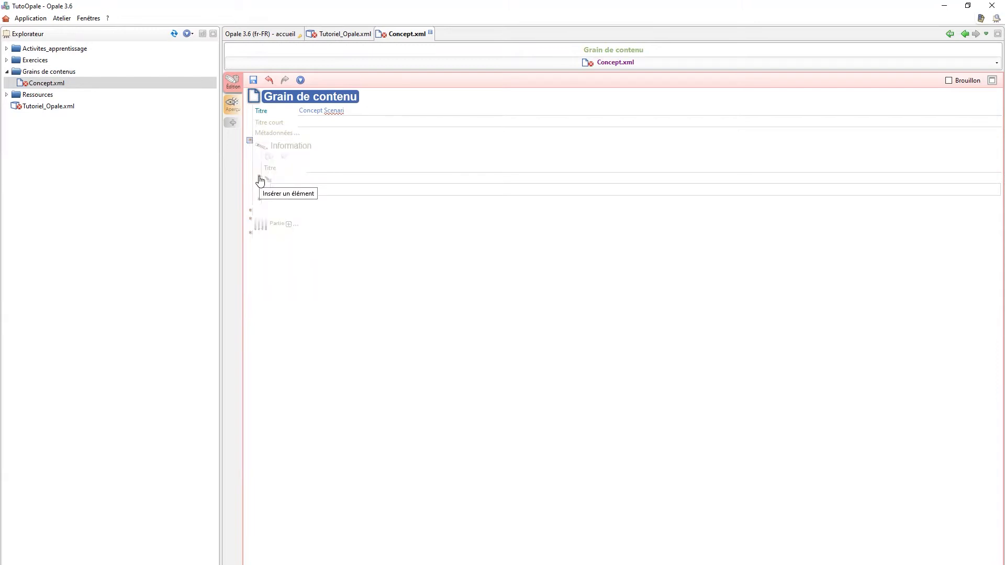
pyautogui.click(260, 180)
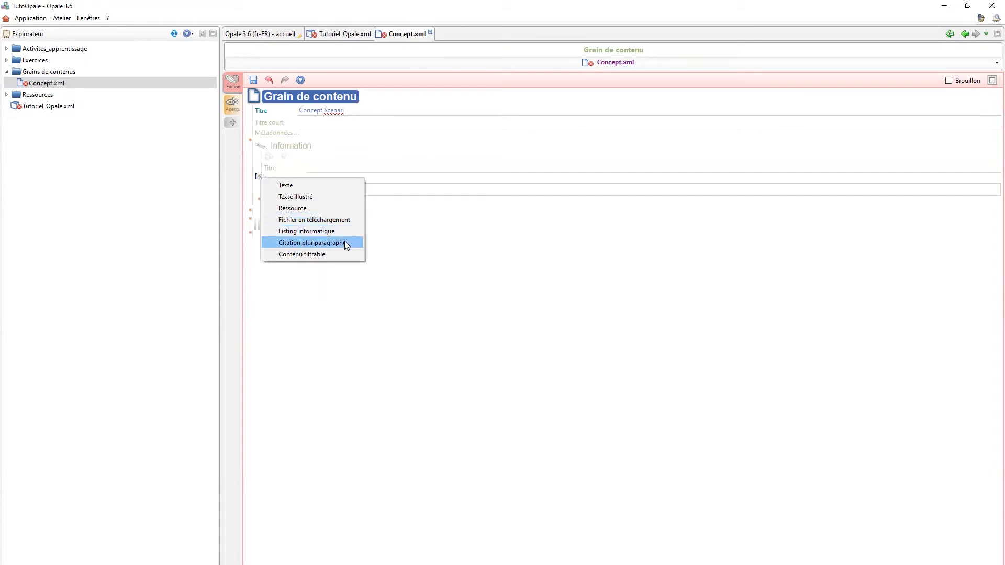
pyautogui.click(372, 253)
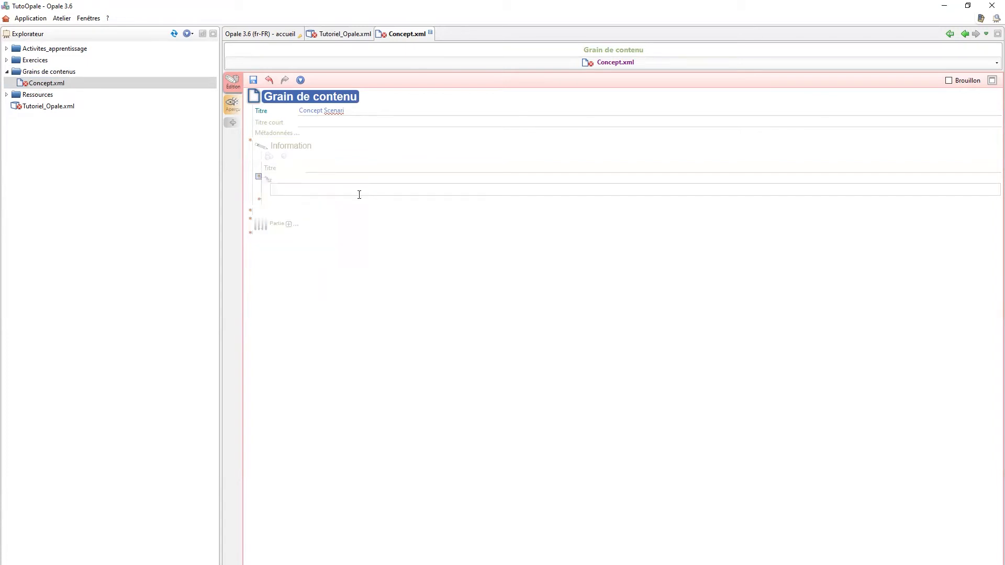
# - Fill the Information block's text element with the introductory paragraph beginning "Opale est un modèle documentaire de la suite logicielle scenari"
pyautogui.click(324, 184)
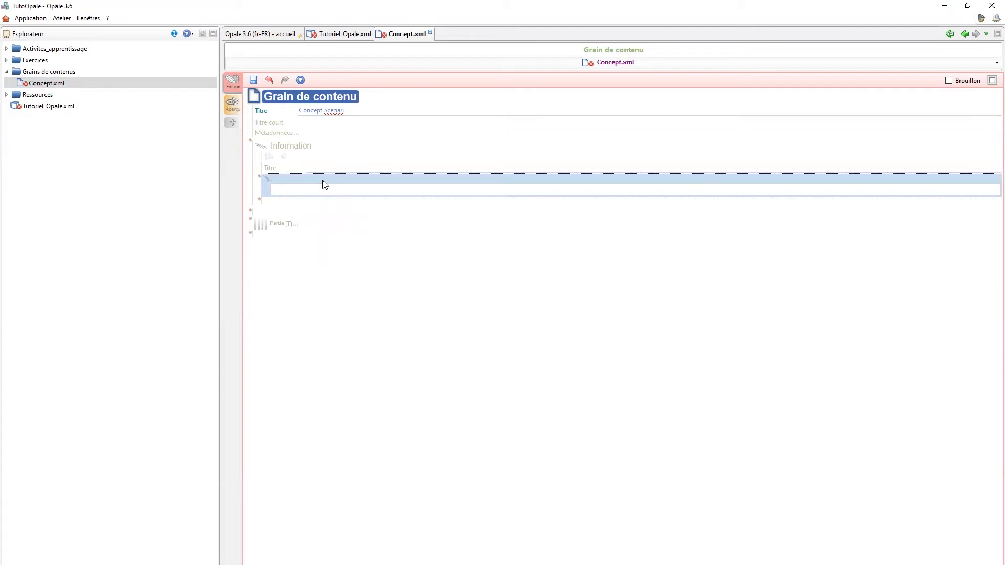
pyautogui.click(311, 187)
pyautogui.write("Opale est un modèle documentaire de la suite logicielle scenari permettant la conception et l'utilisation de « chaine éditoriale numérique ». En d'autres termes, Scenari permet de créer du contenu structuré et de le publier dans différents formats sans se préoccuper de la mise en page. Cette suite est libre, gratuite et multiplateforme. Elle propose différents modèles qui varient en fonction des spécificités du document à produire. En voici les principaux :")
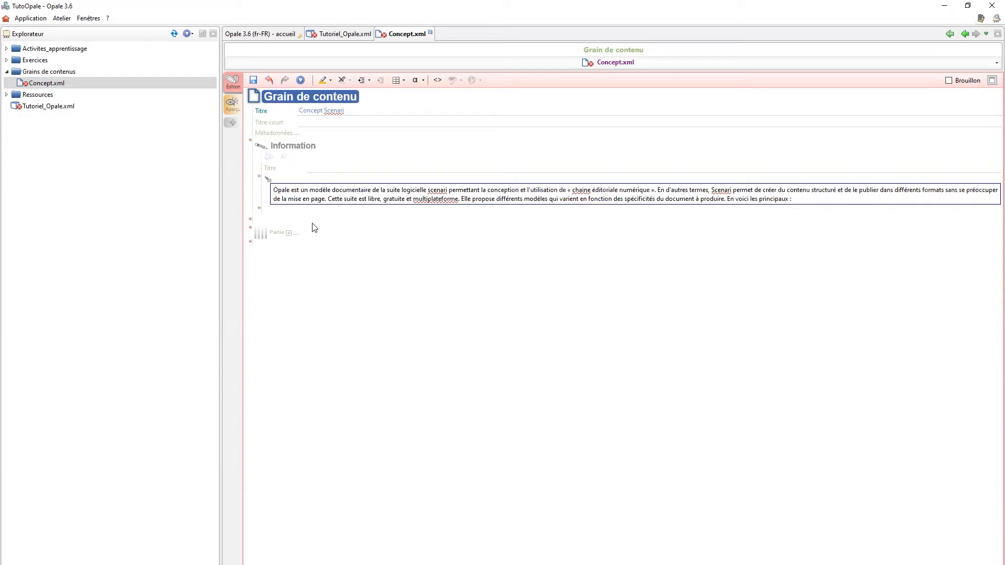
# - Add a second Texte element to the Information block, describing OPTIM OFFICE, OPALE, DOKIEL, TOPAZE, ÉMERAUDE and PROCESS on separate lines
pyautogui.click(259, 209)
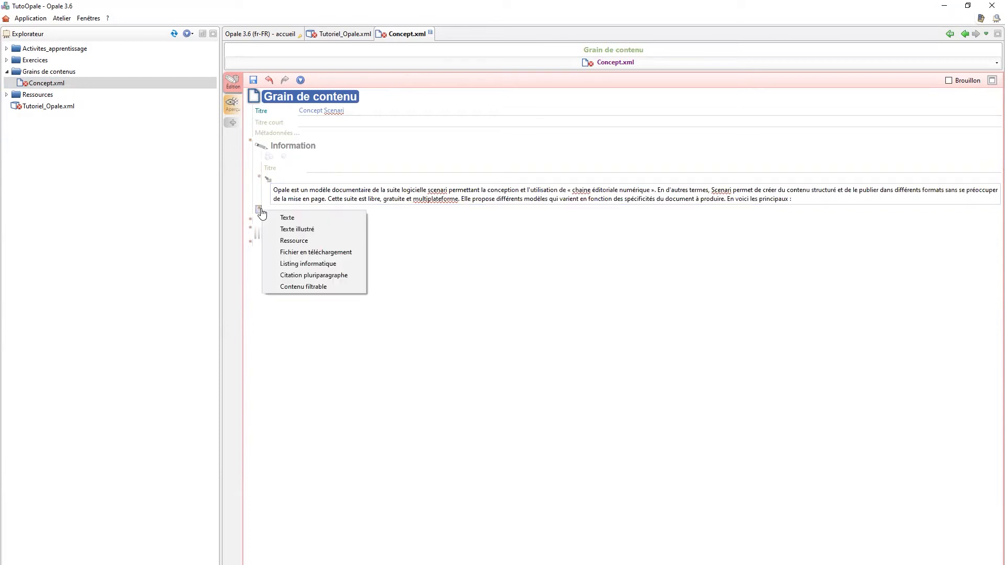
pyautogui.click(287, 218)
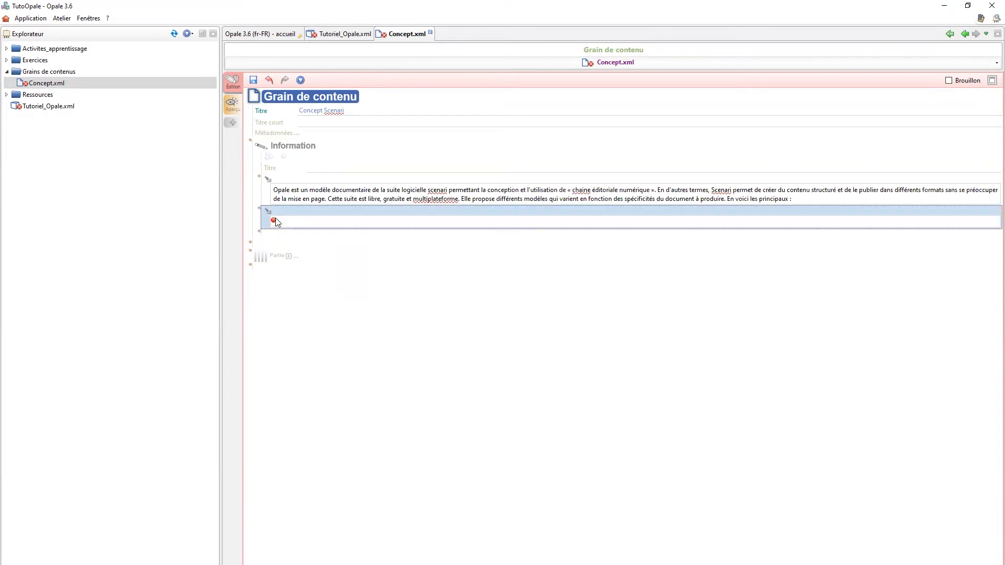
pyautogui.write("OPTIM OFFICE : Chaine éditoriale généraliste qui permet de présenter ses projets sous différentes formes (site web, diaporama, support écrit) ; OPALE : Rédaction de contenu pédagogique de type académique ; DOKIEL : Production de documentations matérielles ou logicielles en ligne (manuel utilisateur, guide d'installation...); TOPAZE : Activités d'apprentissage qui s'adapte aux réponses et choix de l'apprenant ÉMERAUDE : Création de didacticiels linéaires ; PROCESS : Chaîne éditoriale pour la diffusion des processus de fonctionnement d'une organisation ;")
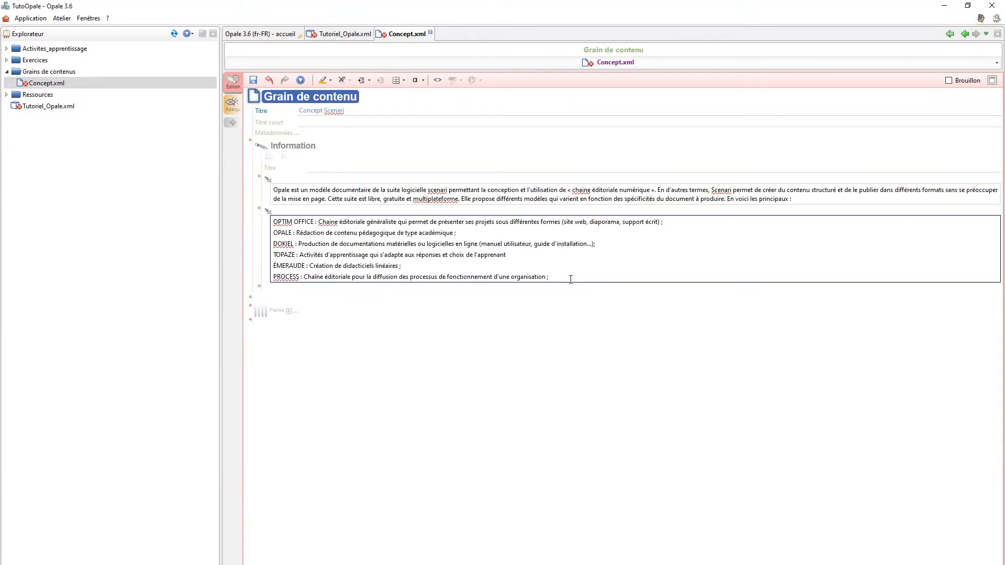
# - Turn the six lines describing the Scenari models into a bulleted list
pyautogui.moveTo(571, 279); pyautogui.dragTo(273, 221)
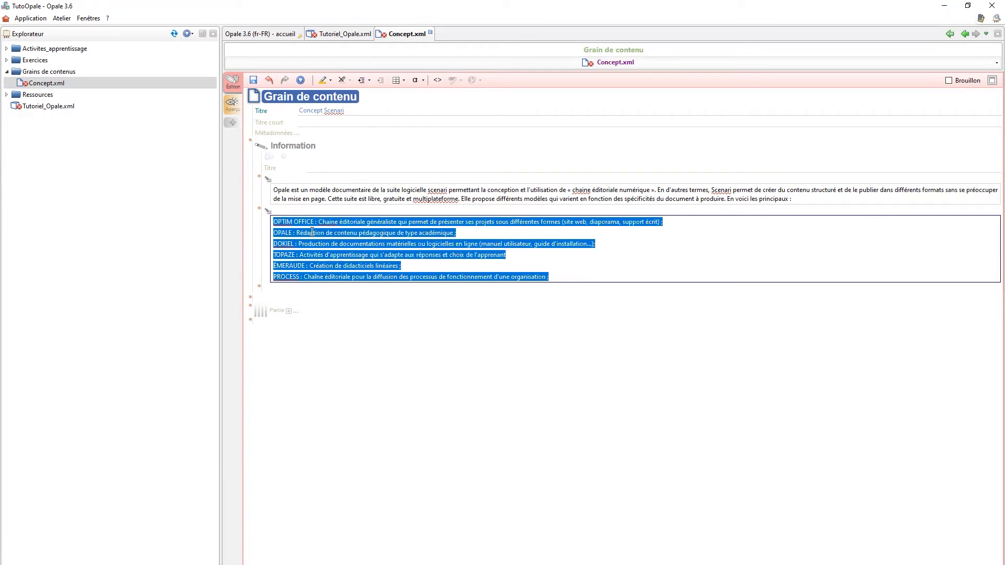
pyautogui.click(365, 81)
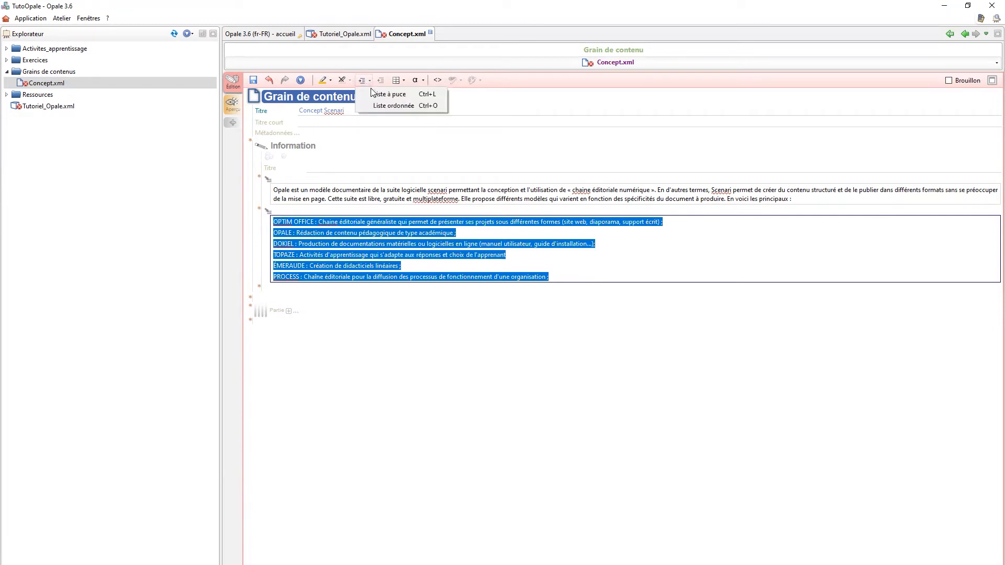
pyautogui.click(410, 94)
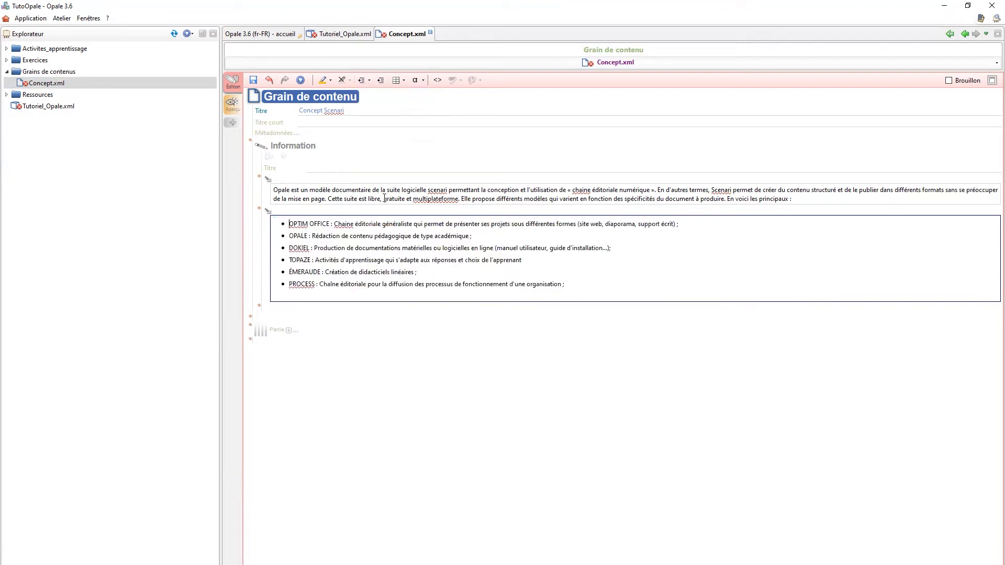
# - Mark the model names OPTIM OFFICE, OPALE and DOKIEL in the bulleted list as Important
pyautogui.moveTo(330, 225); pyautogui.dragTo(289, 225)
pyautogui.click(331, 81)
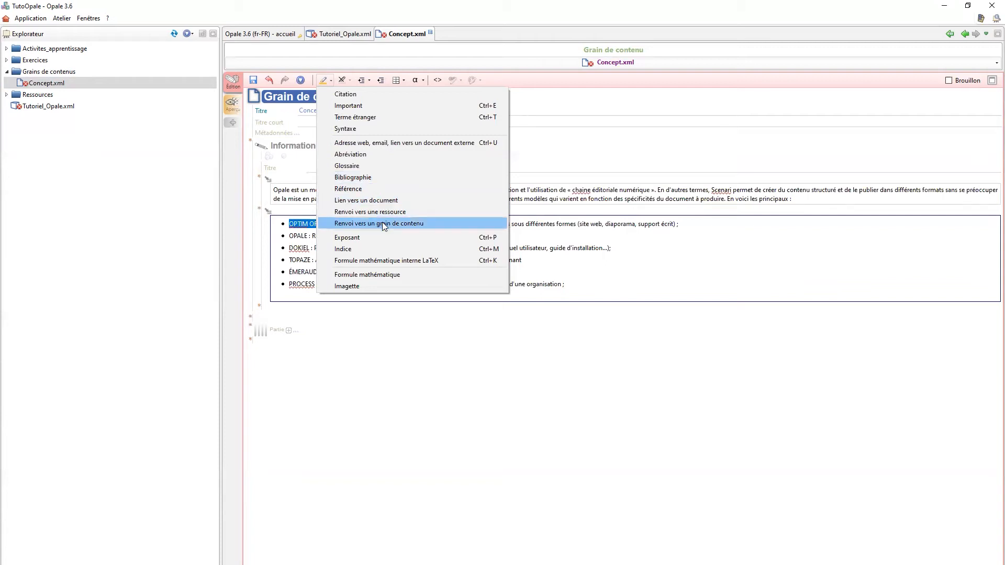
pyautogui.click(349, 107)
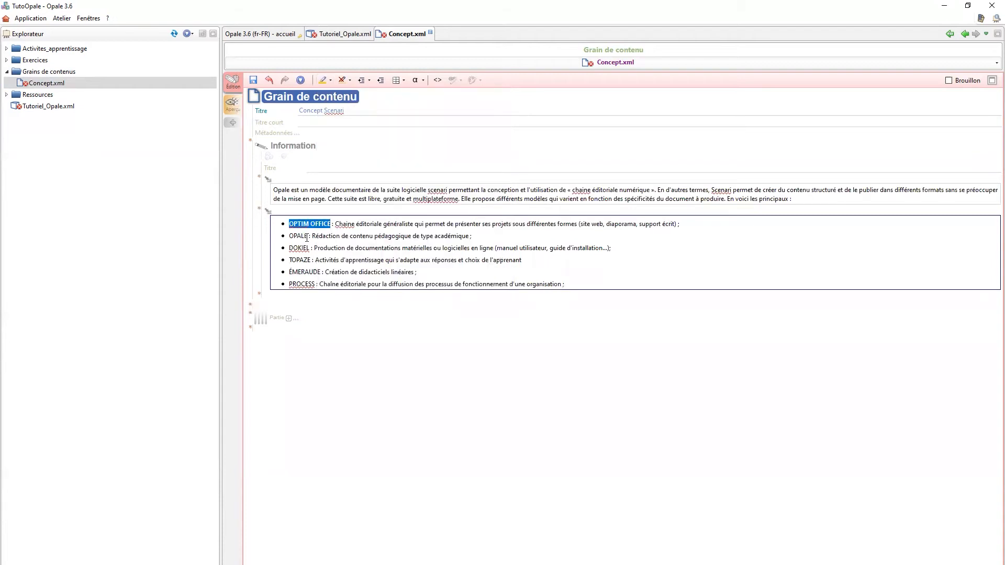
pyautogui.doubleClick(307, 238)
pyautogui.click(331, 81)
pyautogui.click(342, 107)
pyautogui.doubleClick(306, 248)
pyautogui.click(330, 80)
pyautogui.click(341, 105)
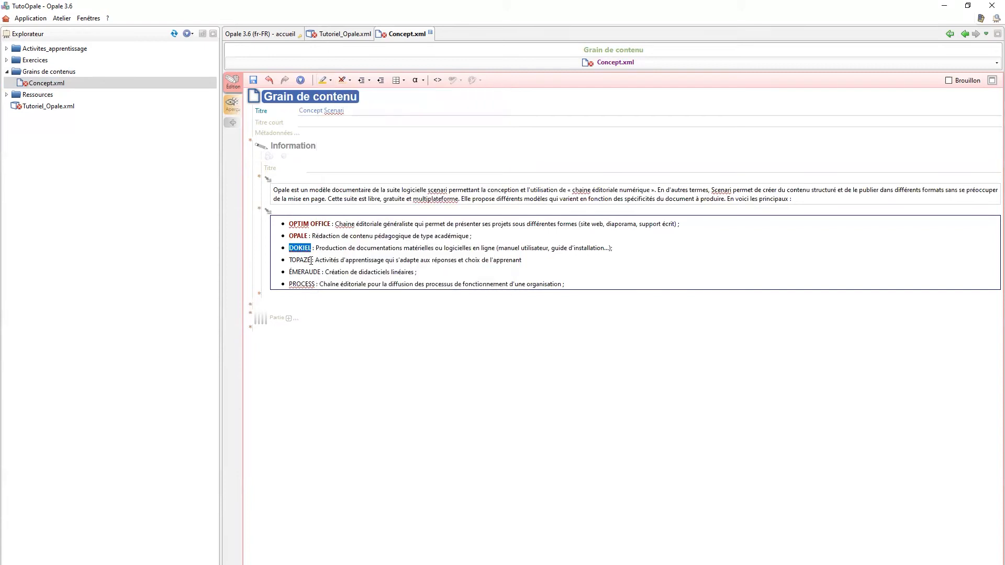
# - Mark the model names TOPAZE, ÉMERAUDE and PROCESS in the bulleted list as Important
pyautogui.doubleClick(301, 260)
pyautogui.click(325, 81)
pyautogui.click(340, 154)
pyautogui.doubleClick(302, 272)
pyautogui.click(326, 81)
pyautogui.click(340, 116)
pyautogui.doubleClick(302, 285)
pyautogui.click(325, 81)
pyautogui.click(345, 106)
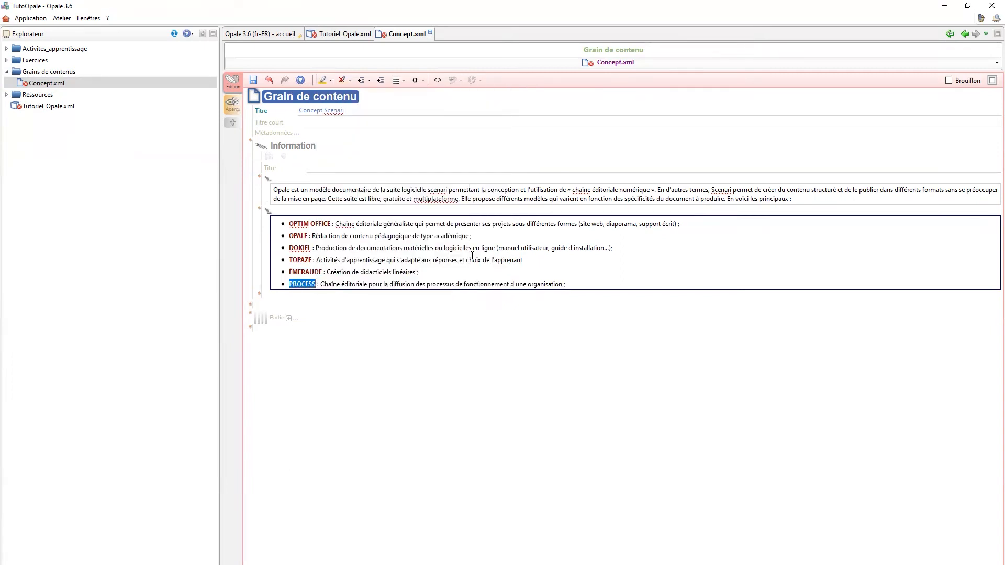
pyautogui.click(590, 280)
pyautogui.click(250, 306)
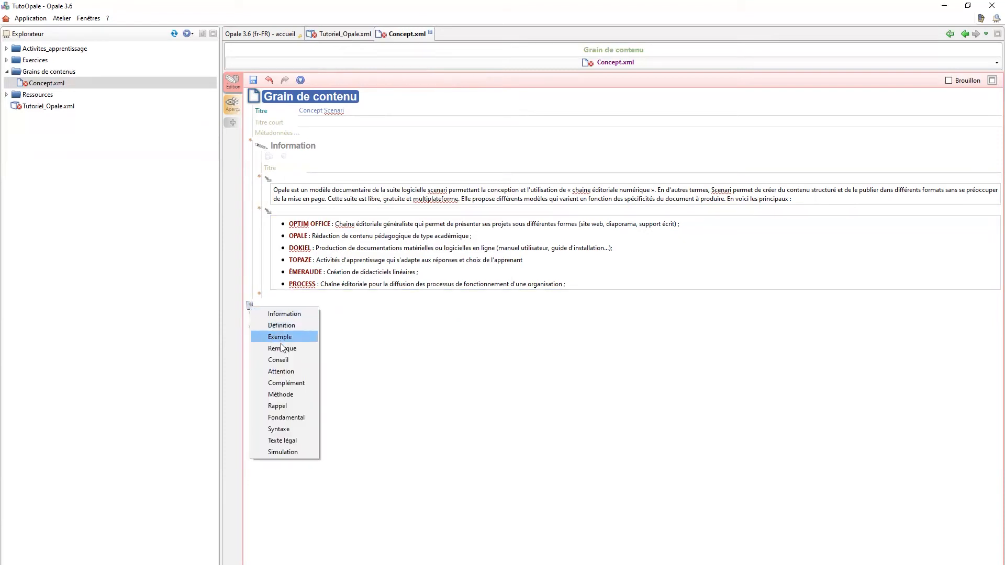
pyautogui.click(287, 383)
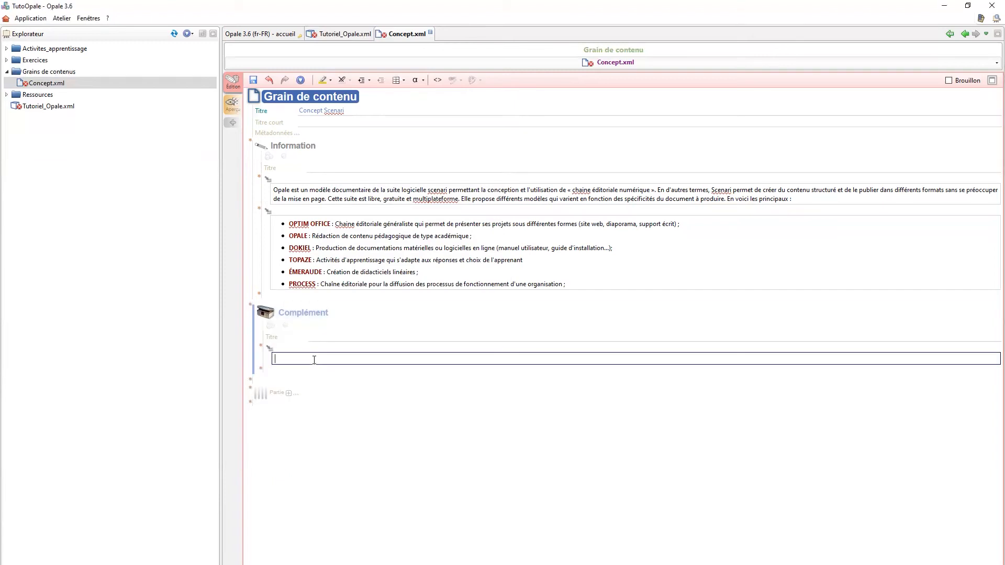
pyautogui.write('Si vous voulez en savoir plus sur les possibilités offertes par Scénari, veuillez cliquer sur le lien suivant : https://scenari.software/fr/')
pyautogui.click(329, 338)
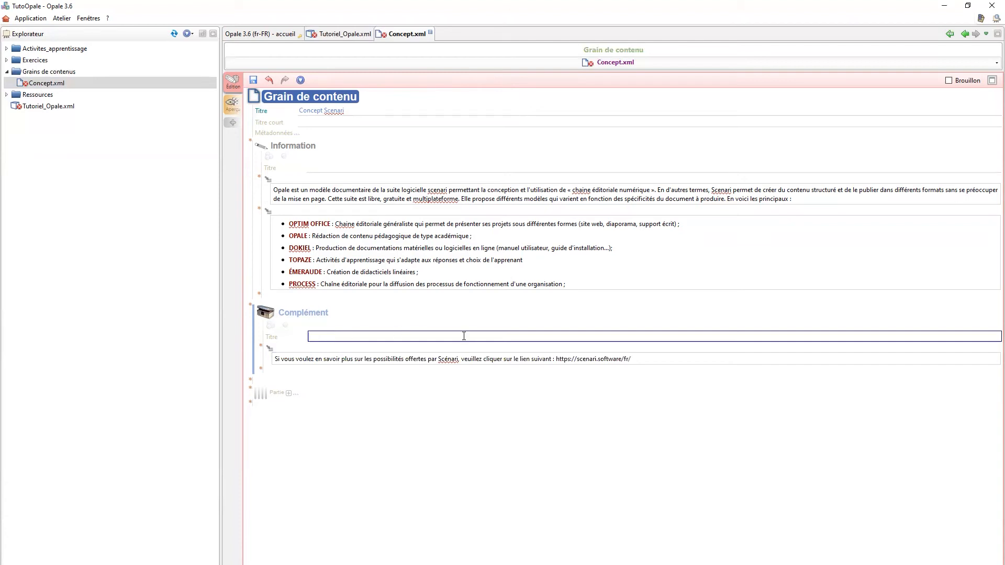
pyautogui.click(634, 358)
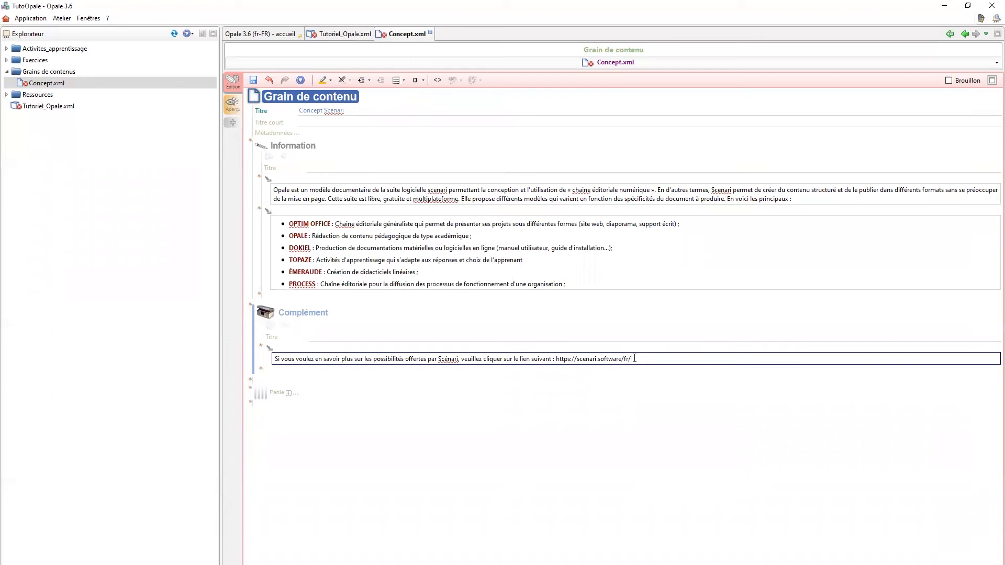
pyautogui.moveTo(637, 358); pyautogui.dragTo(555, 359)
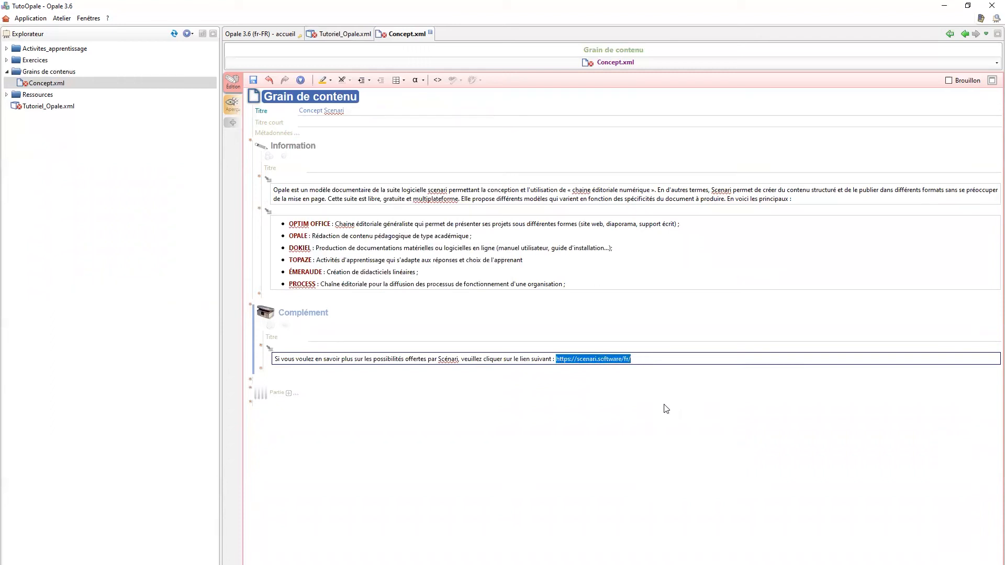
pyautogui.click(327, 80)
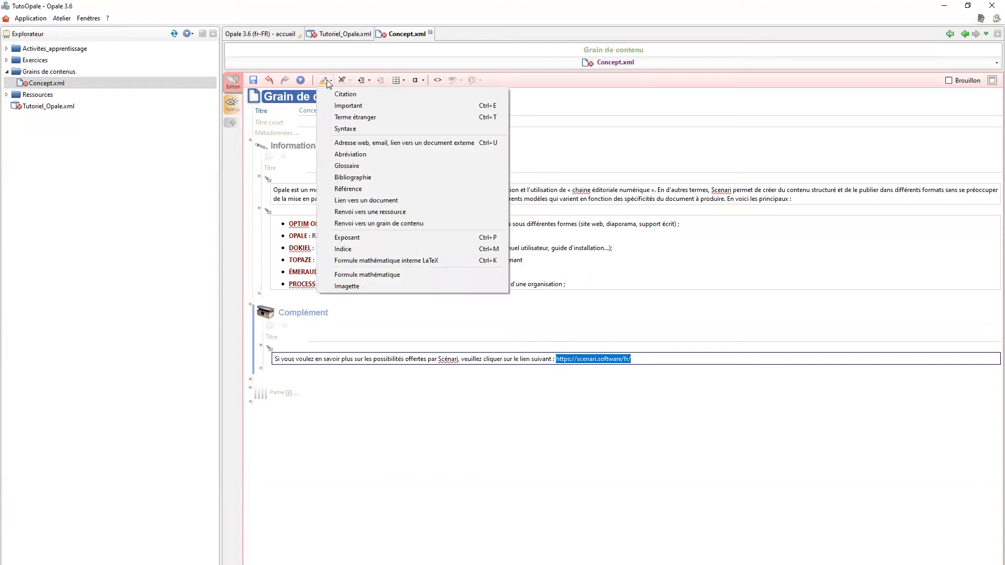
pyautogui.click(351, 142)
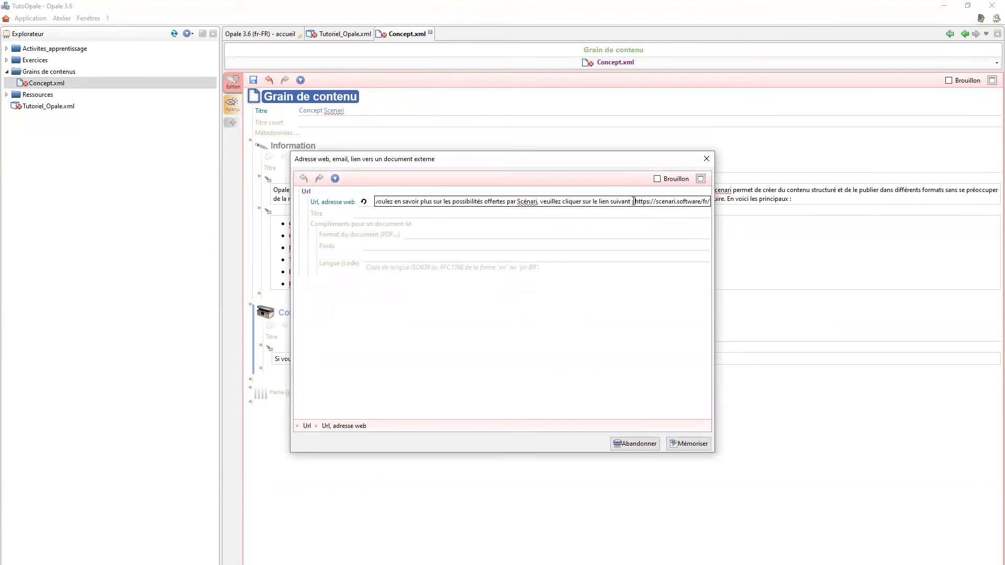
pyautogui.moveTo(629, 203); pyautogui.dragTo(250, 216)
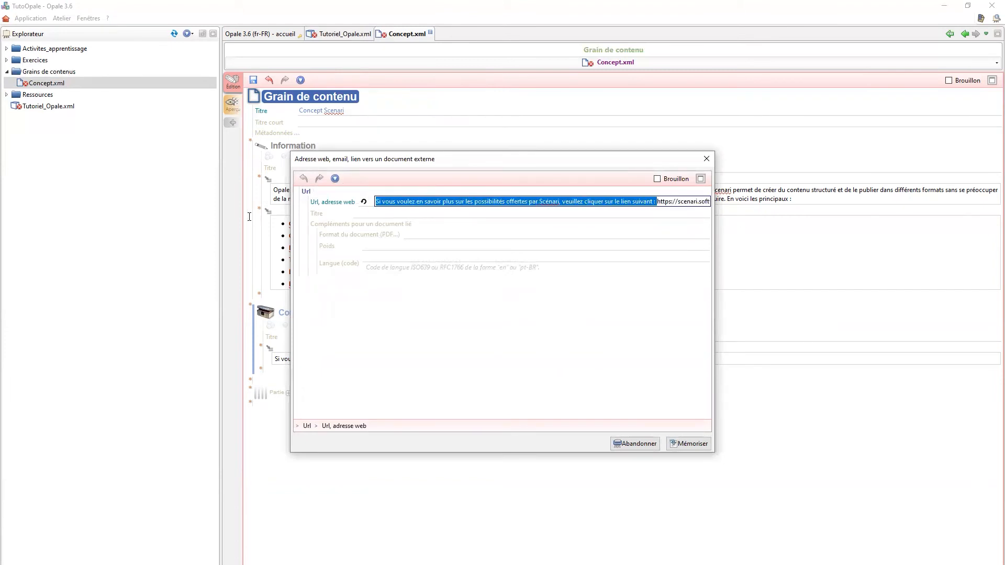
pyautogui.click(687, 444)
pyautogui.click(653, 362)
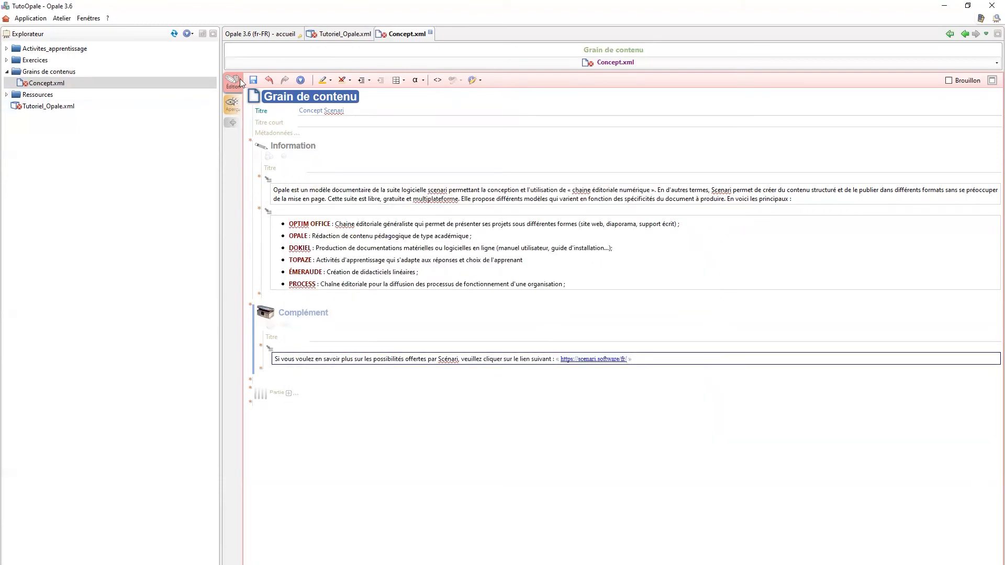
# - Save the Concept content grain and display its web preview
pyautogui.click(253, 80)
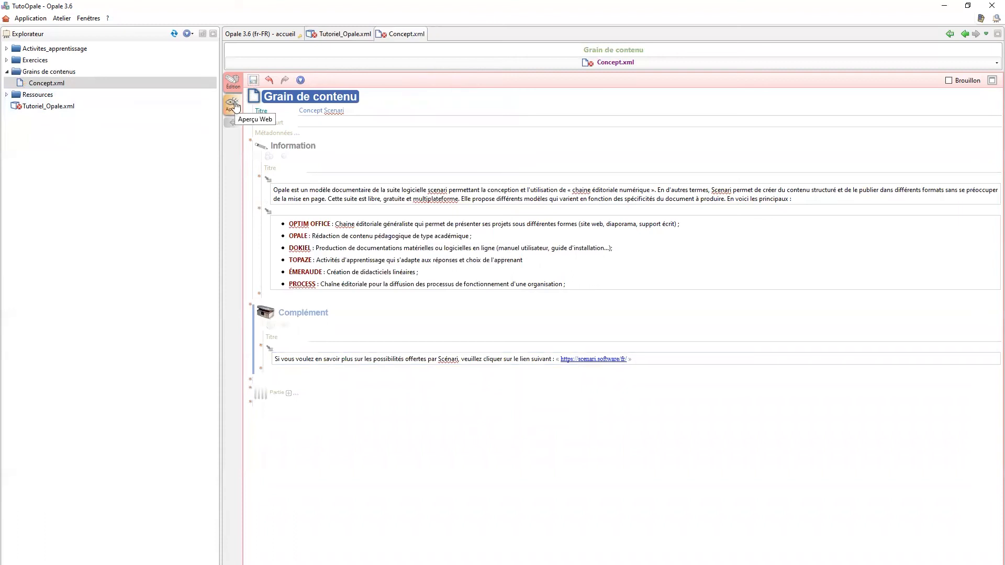
pyautogui.click(235, 106)
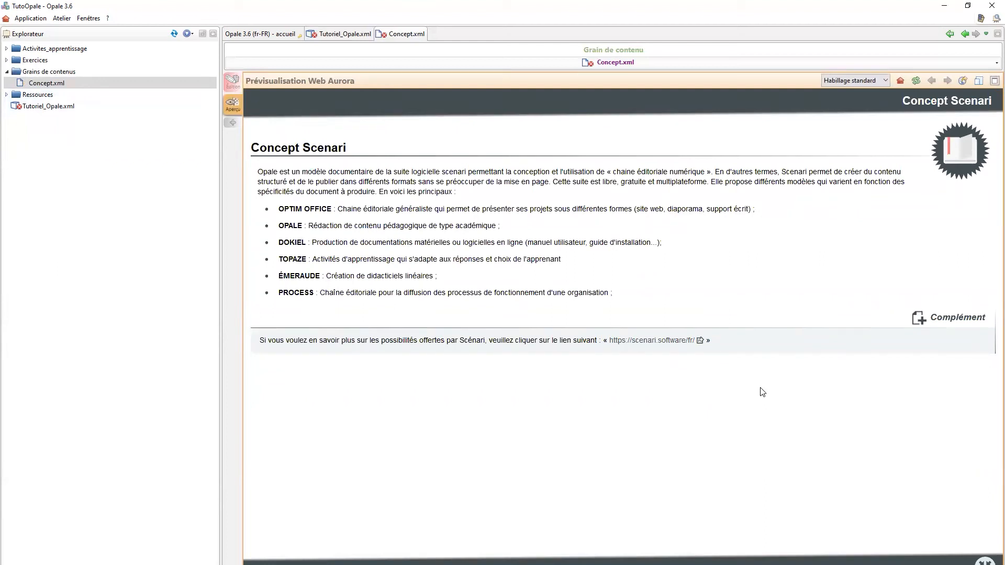
# - Create a new Grain de contenu item with its default name in the Grains de contenus space
pyautogui.rightClick(49, 73)
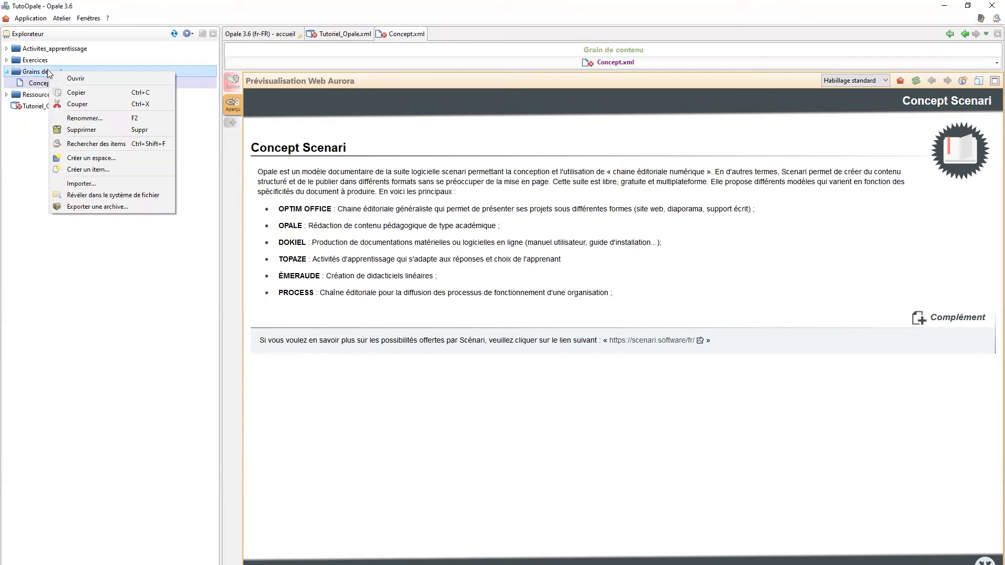
pyautogui.click(89, 170)
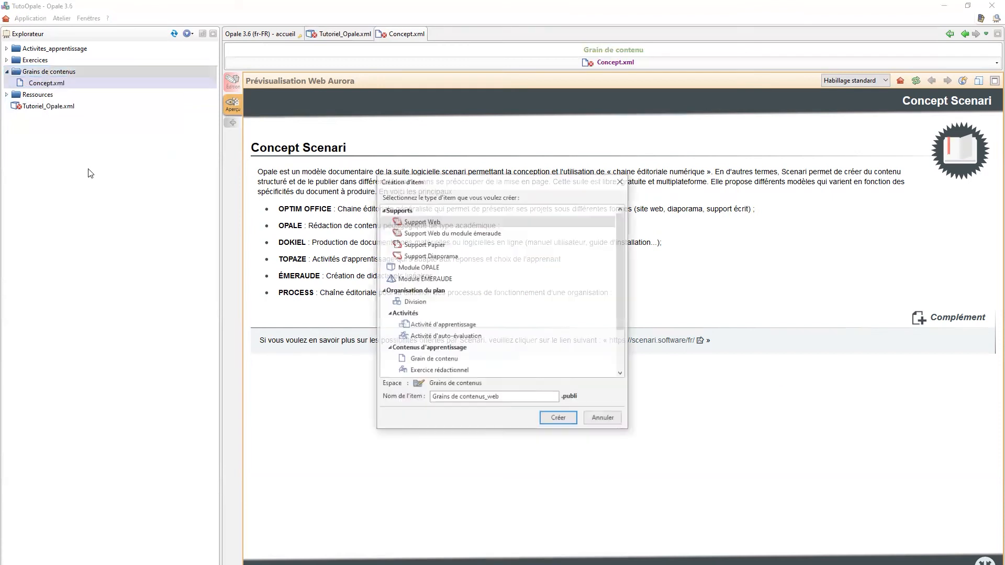
pyautogui.click(454, 361)
pyautogui.click(572, 422)
# - Rename the new grain.xml item as Présentation_Opale.xml
pyautogui.rightClick(42, 96)
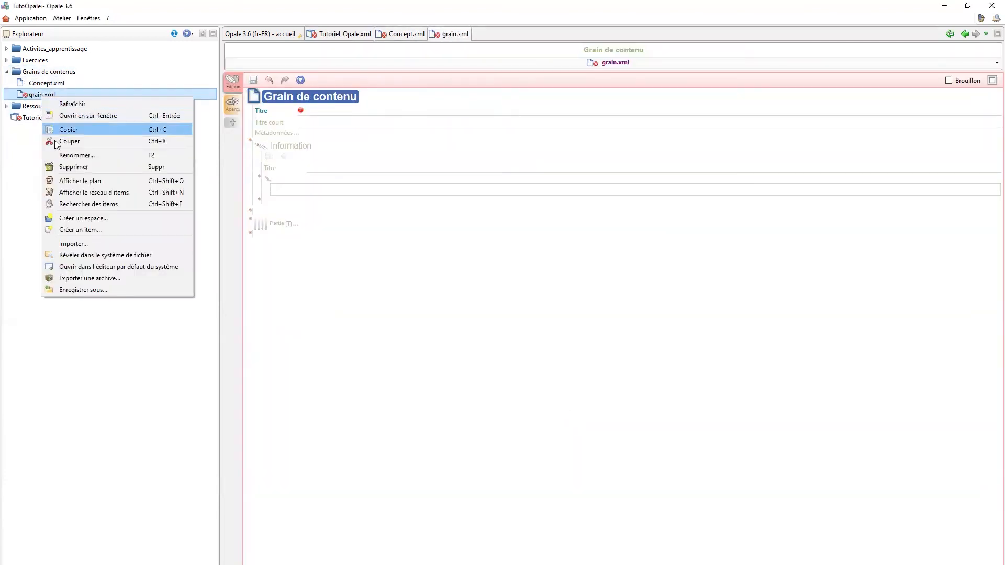
pyautogui.click(76, 156)
pyautogui.write('Présentat')
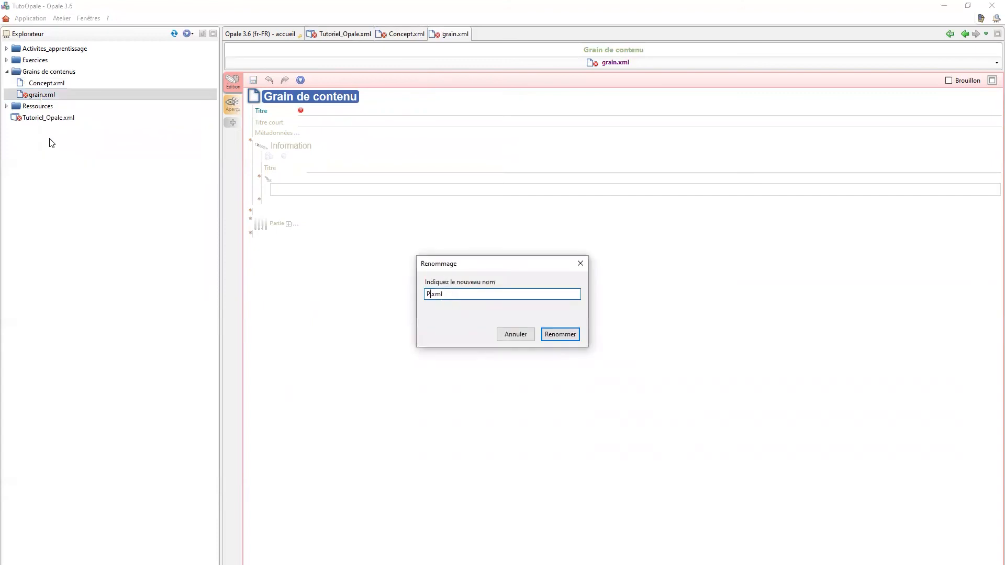
pyautogui.write('ion Oplae')
pyautogui.press('BackSpace')
pyautogui.press('BackSpace')
pyautogui.write('ale')
pyautogui.press('BackSpace')
pyautogui.write('_')
pyautogui.click(560, 334)
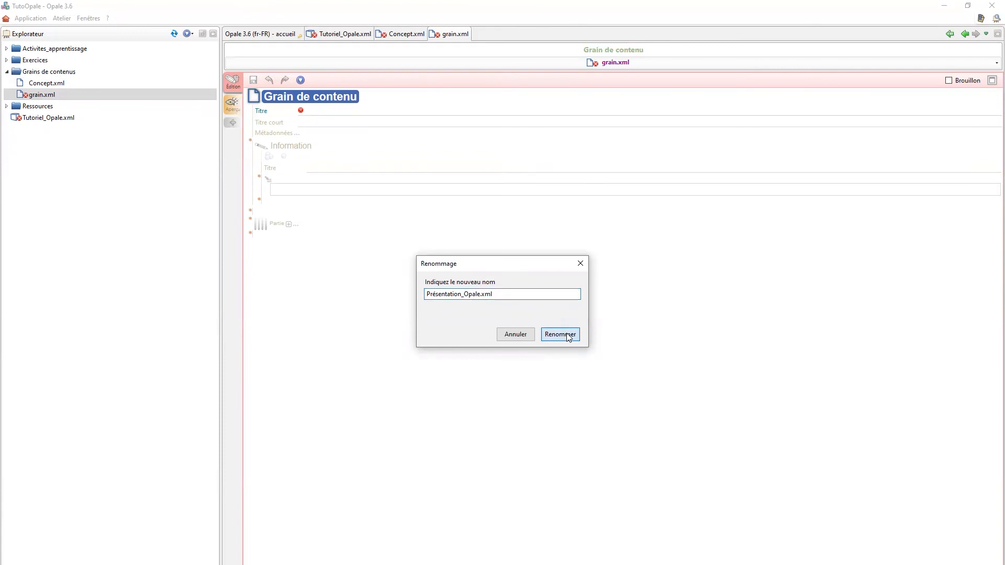
# - Title the grain "Présentation Opale" and fill the Information block with the paragraph starting "Opale permet de concevoir des modules de formation"
pyautogui.click(403, 109)
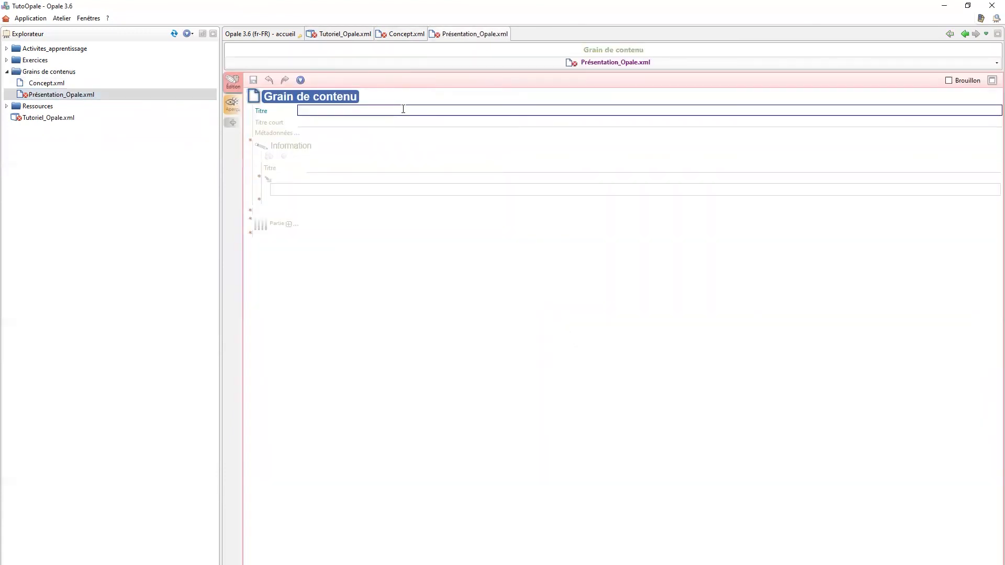
pyautogui.write('Présentation Opale')
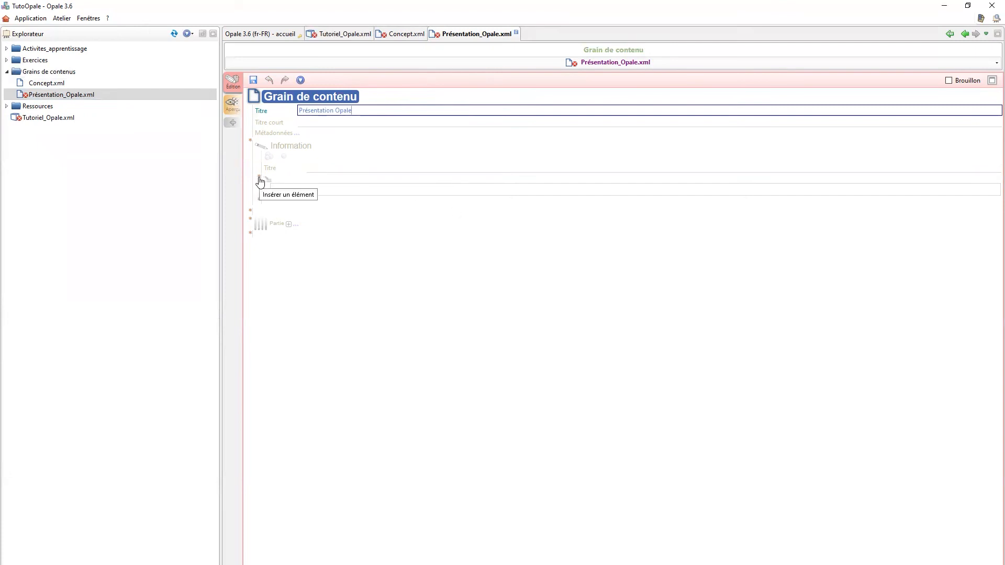
pyautogui.click(346, 192)
pyautogui.write("Opale permet de concevoir des modules de formation avec une véritable structuration du contenu. Ainsi, un contenu peut être divisé en chapitres avec pour chacun d'eux des séquences d'apprentissages mêlant texte, médias et exercices d'auto-évaluation.")
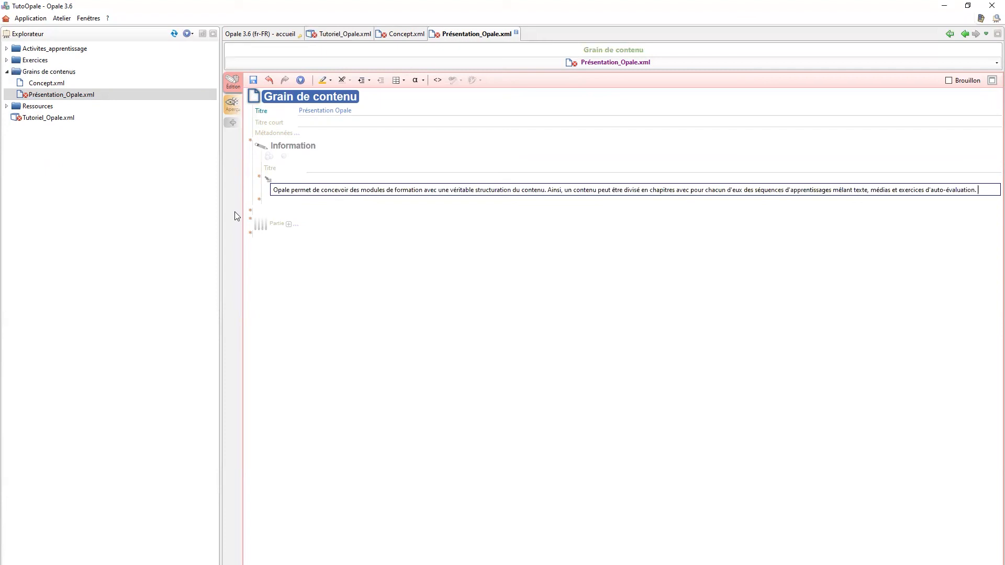
# - Add a Remarque block about Opale favouring content over form, and an Attention block starting "La structuration du document nécessite une réflexion en amont"
pyautogui.click(250, 213)
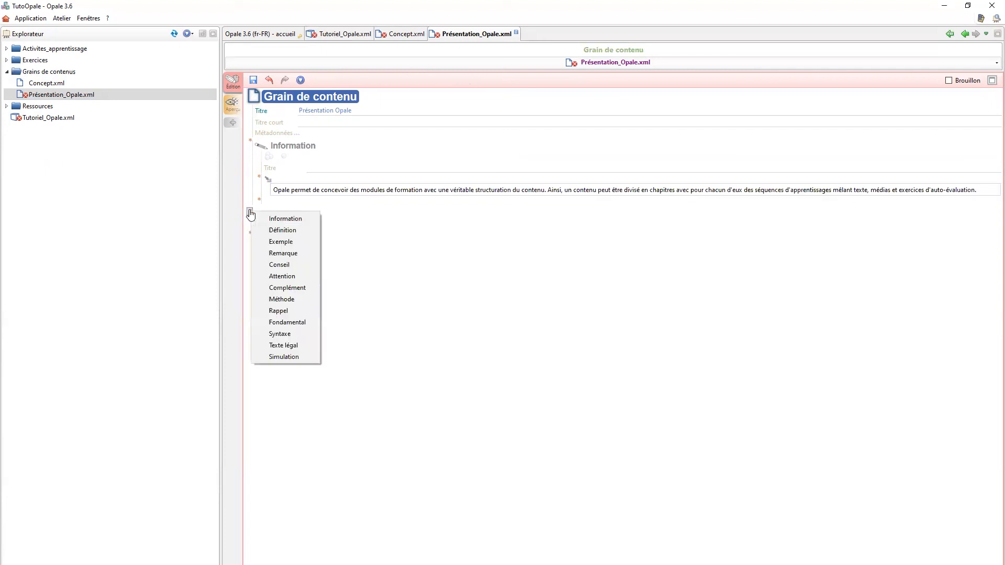
pyautogui.click(277, 253)
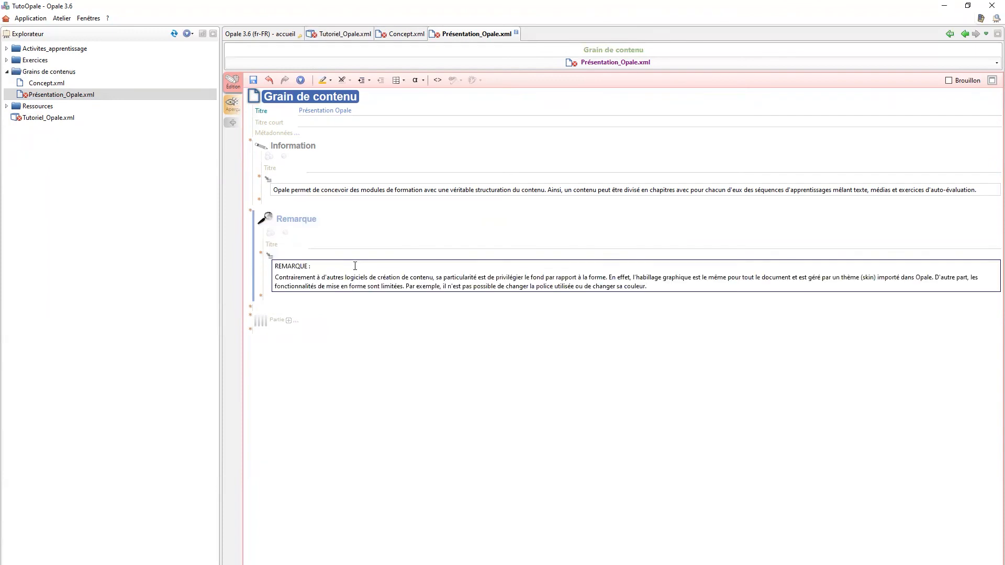
pyautogui.click(250, 308)
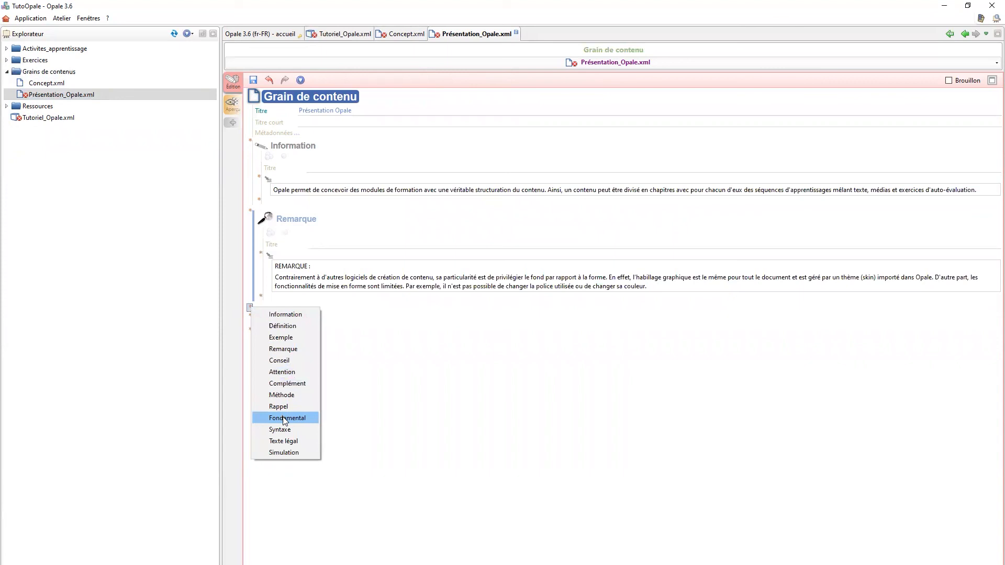
pyautogui.click(285, 371)
pyautogui.click(342, 364)
pyautogui.write('La structuration du document nécessite une réflexion en amont. Le contenu se construit grâce à une structure spécifique. Il doit être décomposé et organisé de façon à maximiser la lisibilité, faciliter la navigation et simplifier les mises à jour ultérieures. Plus ce document est découpé et organisé, plus il sera facile de réutiliser le contenu dans ce module ou dans un autre, ou de faire des modifications dans son architecture.')
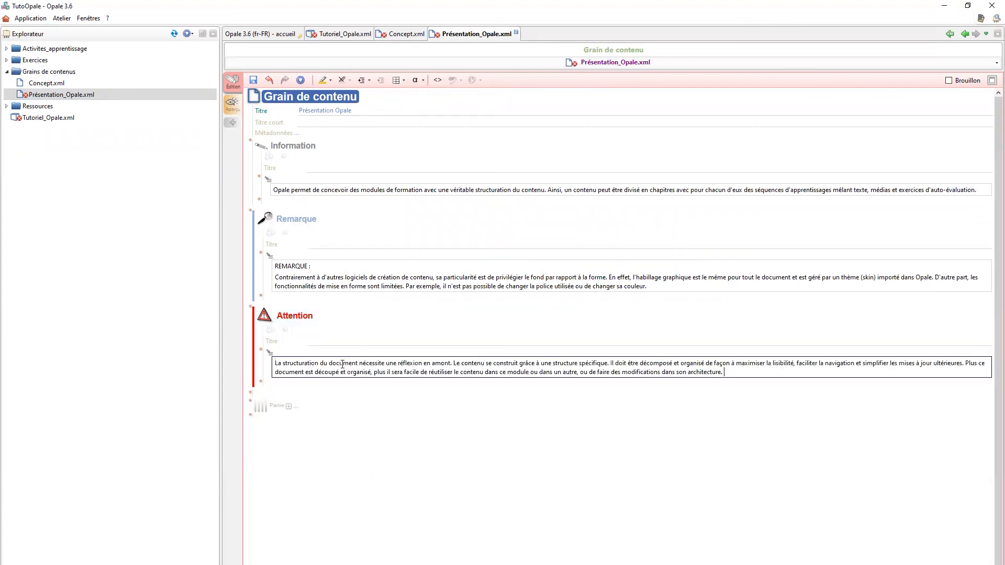
# - Save the Présentation Opale content grain and display its web preview
pyautogui.click(254, 80)
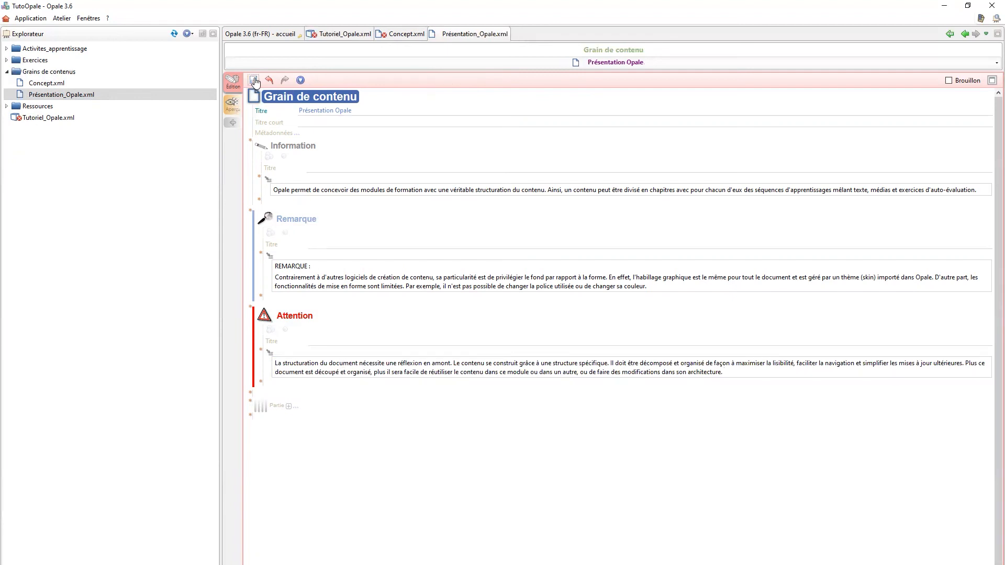
pyautogui.click(234, 108)
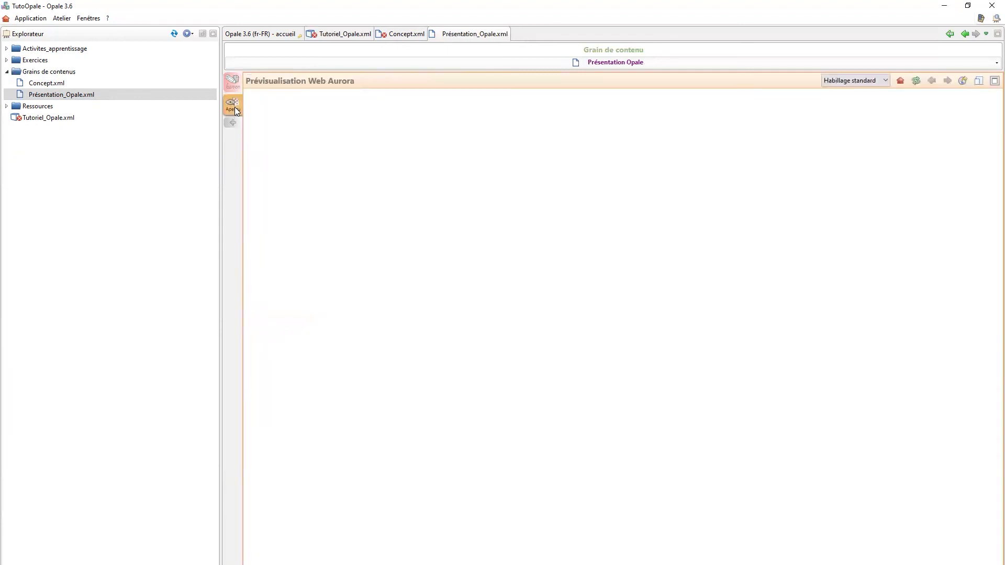